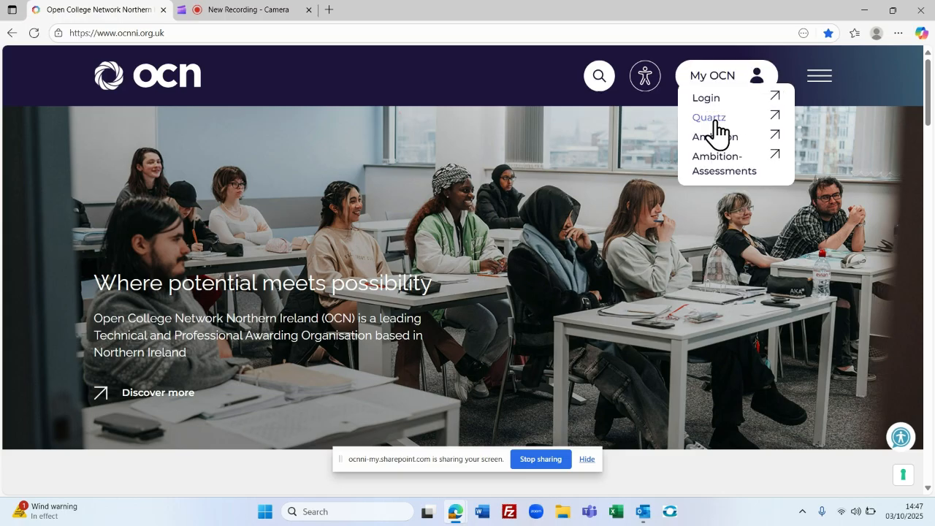
- Go to the Quartz portal from the OCN website, sign in and open the learner registration form
{"action": "left_click", "coordinate": [714, 119]}
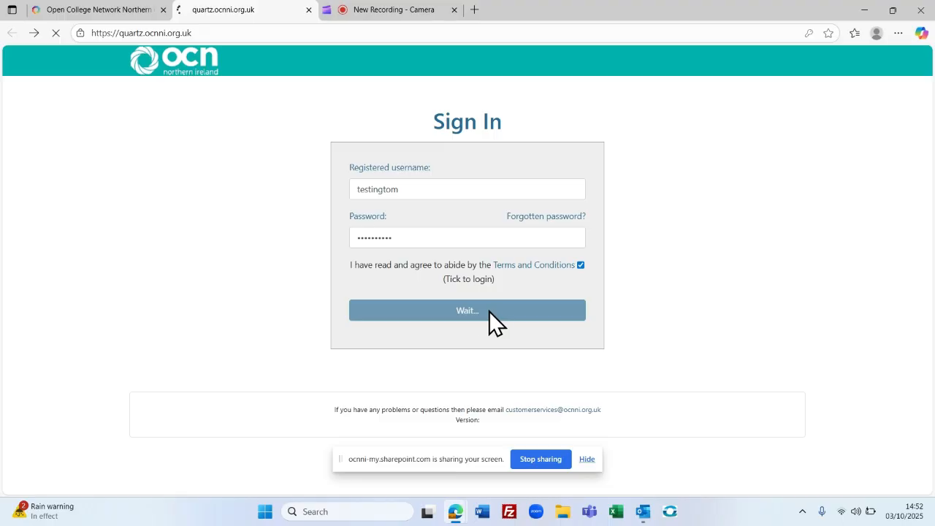
{"action": "left_click", "coordinate": [482, 311]}
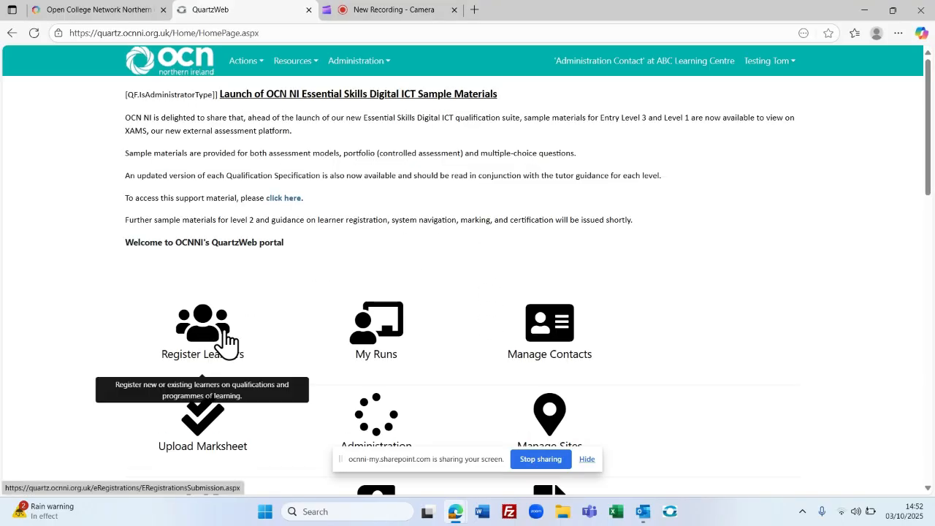
{"action": "left_click", "coordinate": [210, 345]}
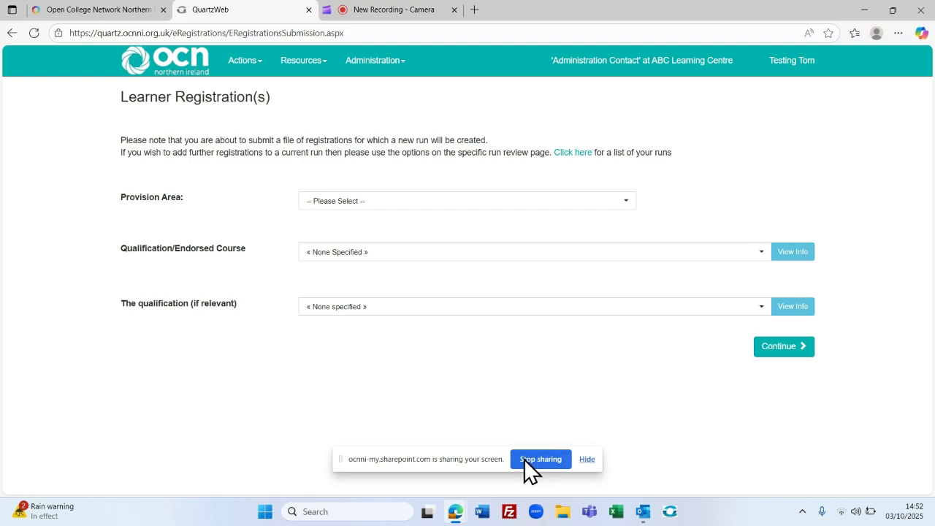
- Set the provision area to Level 2, select OCN NI Level 2 Certificate in Religious Studies as both course and qualification, and continue
{"action": "left_click", "coordinate": [362, 201]}
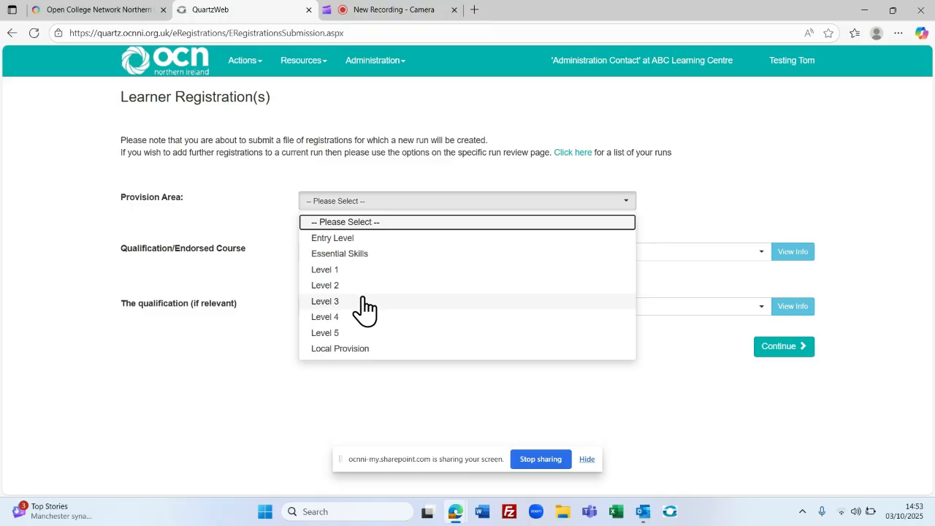
{"action": "left_click", "coordinate": [360, 286]}
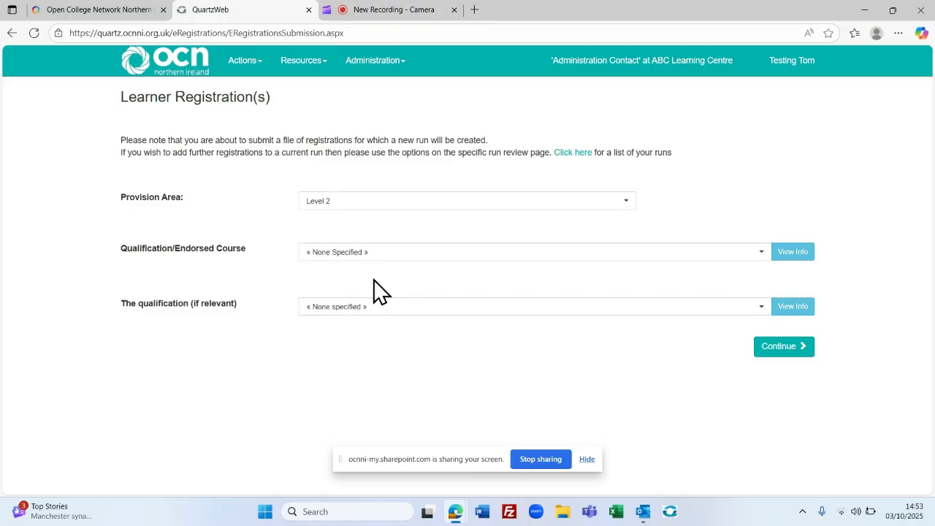
{"action": "left_click", "coordinate": [438, 252]}
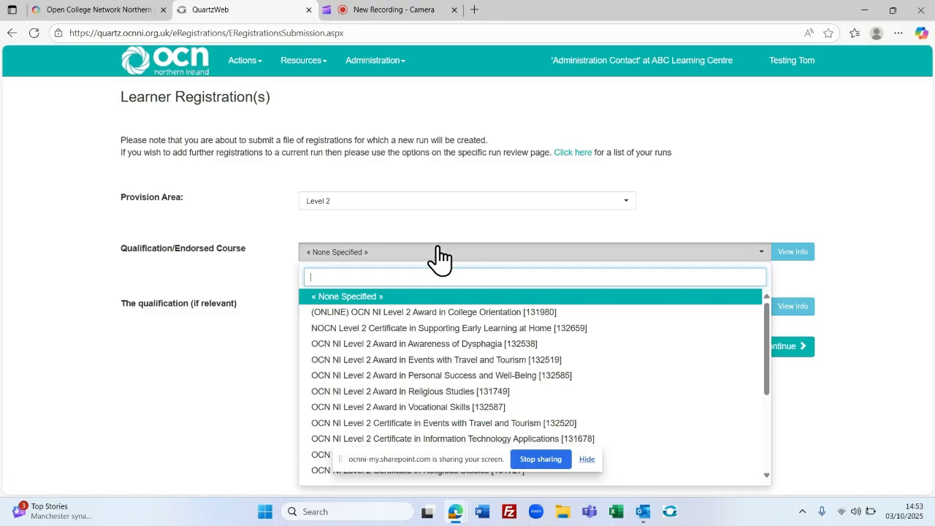
{"action": "left_click", "coordinate": [318, 471]}
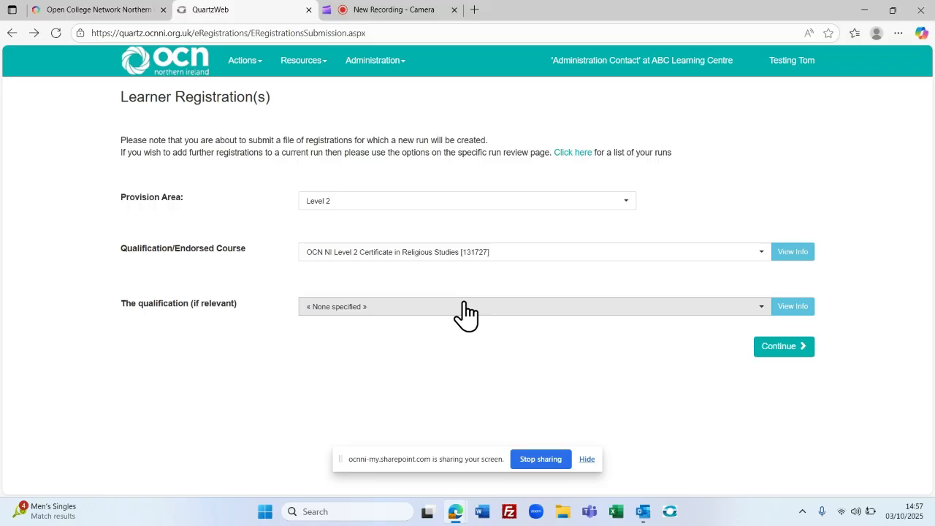
{"action": "left_click", "coordinate": [464, 306]}
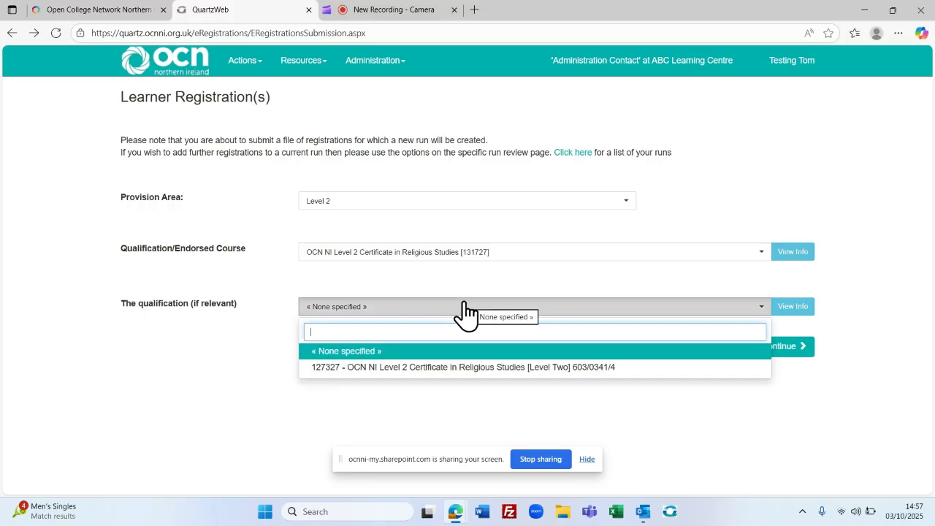
{"action": "left_click", "coordinate": [466, 368]}
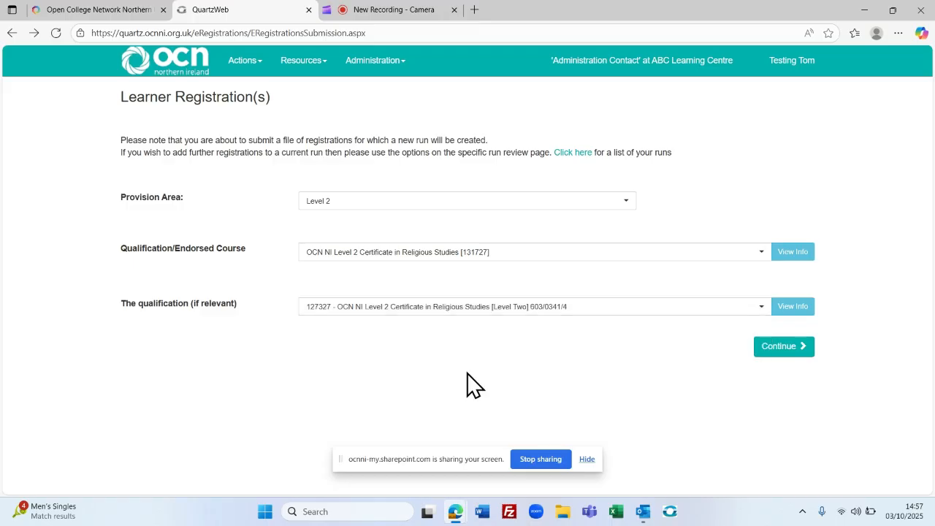
{"action": "left_click", "coordinate": [768, 349]}
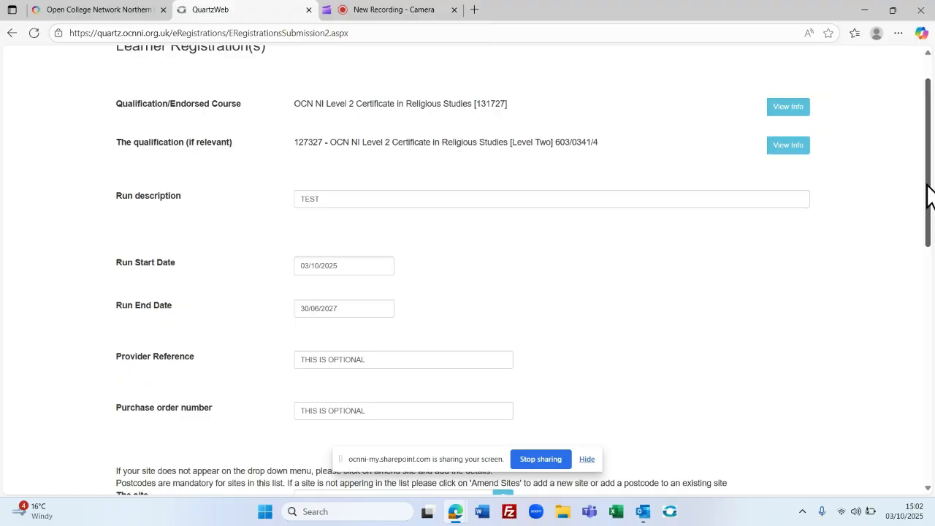
- Review the run description, run start date and provider reference fields of the registration
{"action": "left_click", "coordinate": [443, 192]}
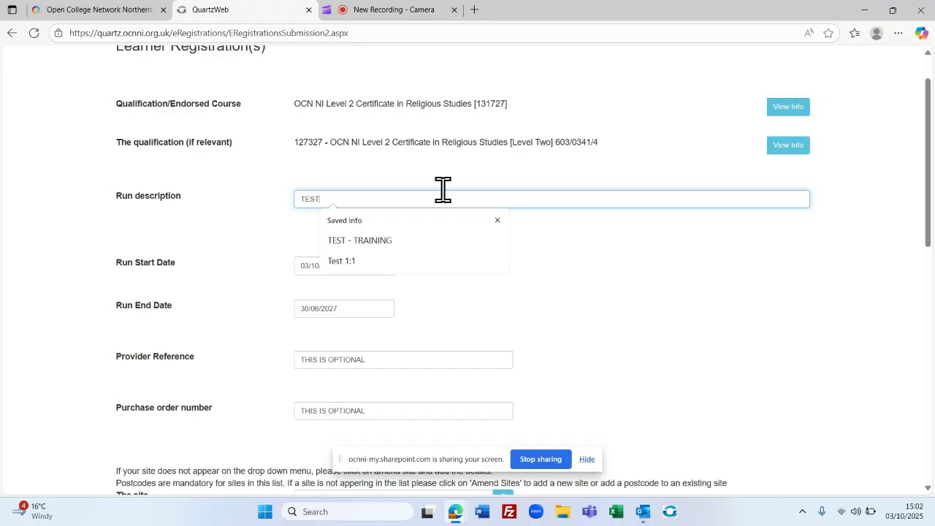
{"action": "left_click", "coordinate": [285, 251]}
{"action": "left_click", "coordinate": [378, 264]}
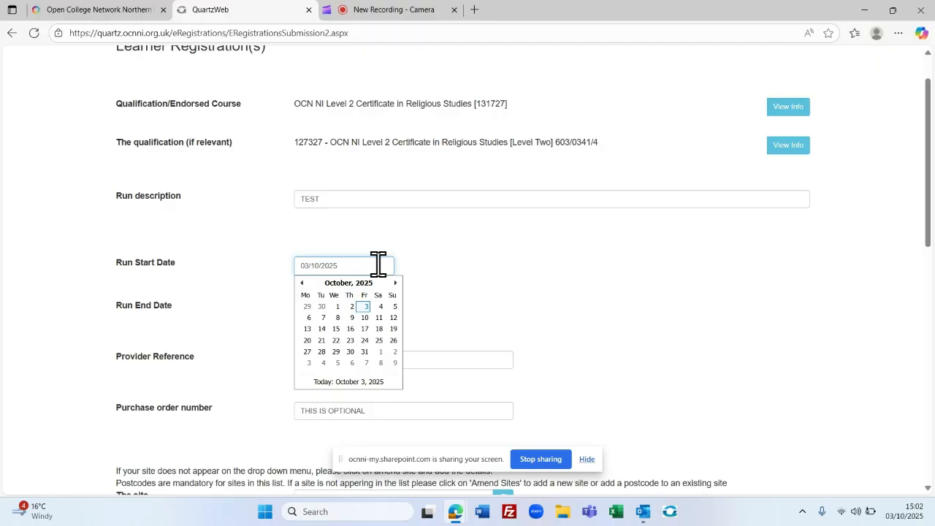
{"action": "left_click", "coordinate": [437, 286]}
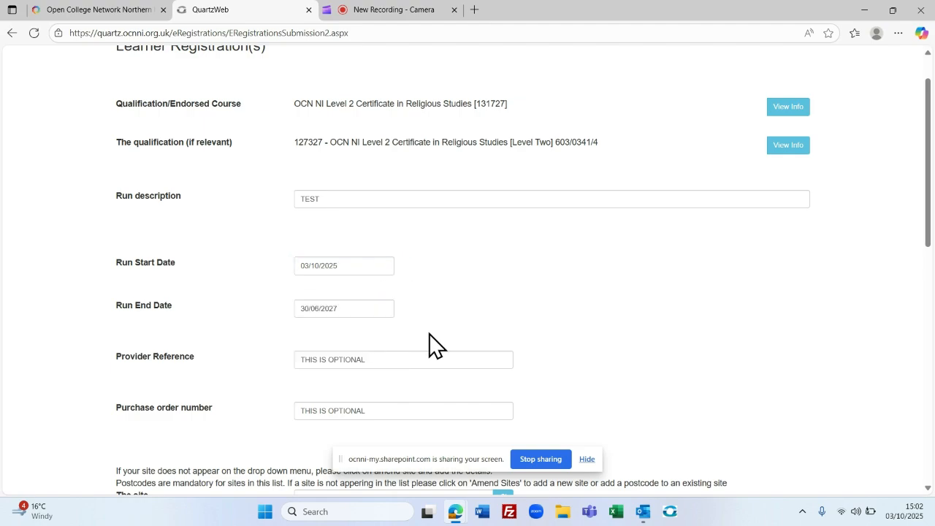
{"action": "left_click", "coordinate": [399, 359]}
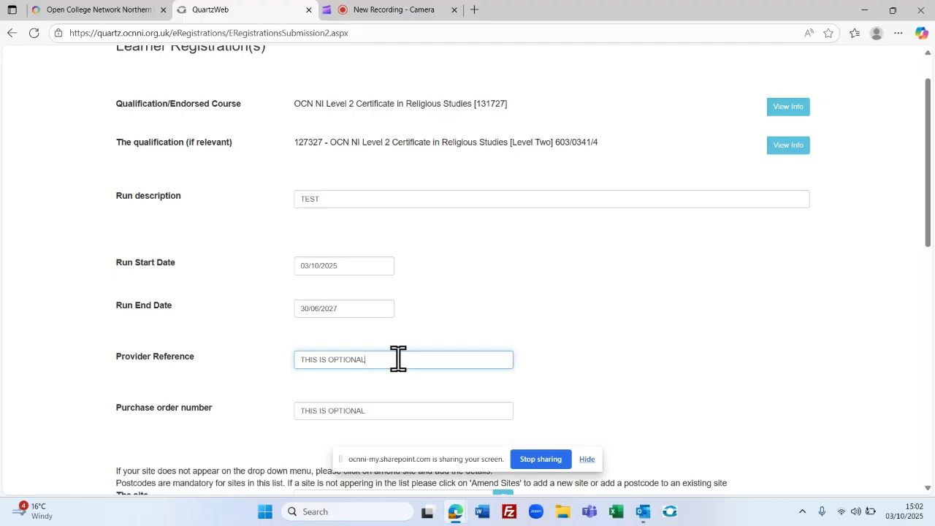
- Choose the tutor and the verifier for the run
{"action": "left_click_drag", "start_coordinate": [928, 212], "coordinate": [929, 300]}
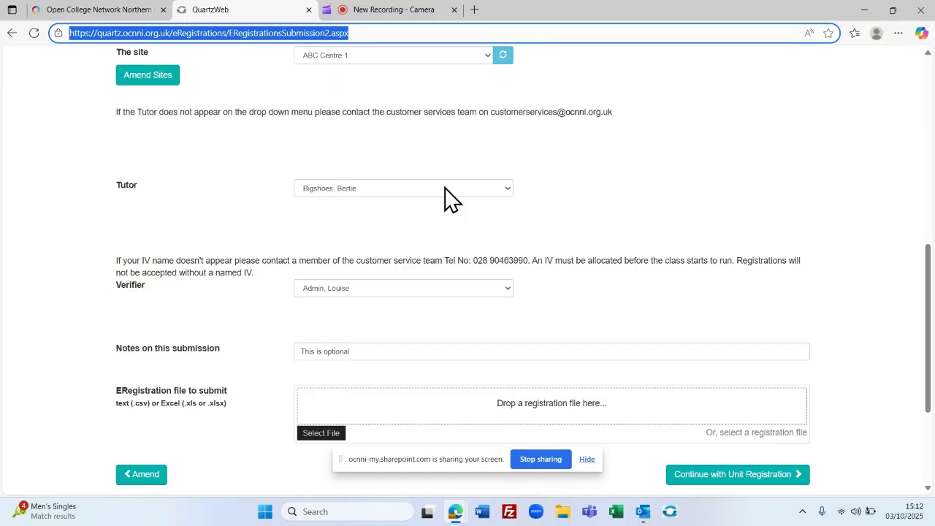
{"action": "left_click", "coordinate": [451, 194]}
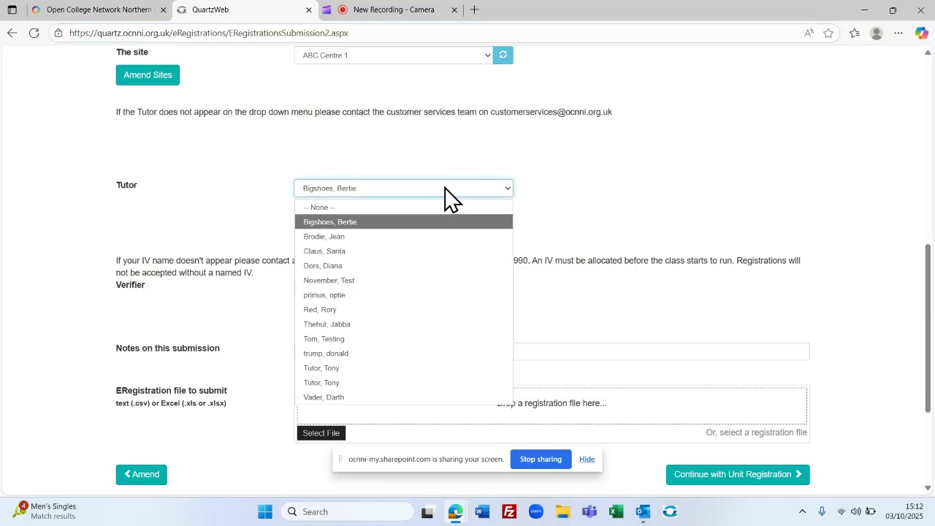
{"action": "left_click", "coordinate": [386, 227]}
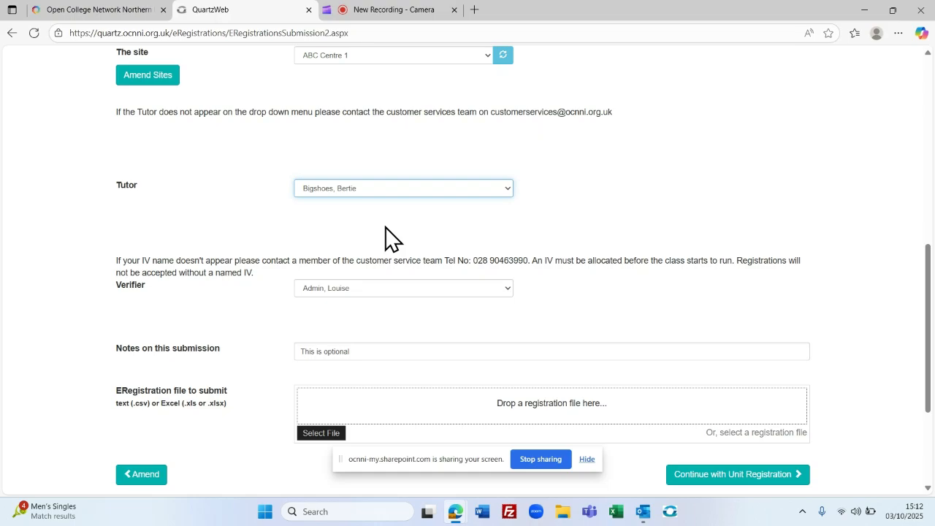
{"action": "left_click", "coordinate": [452, 290]}
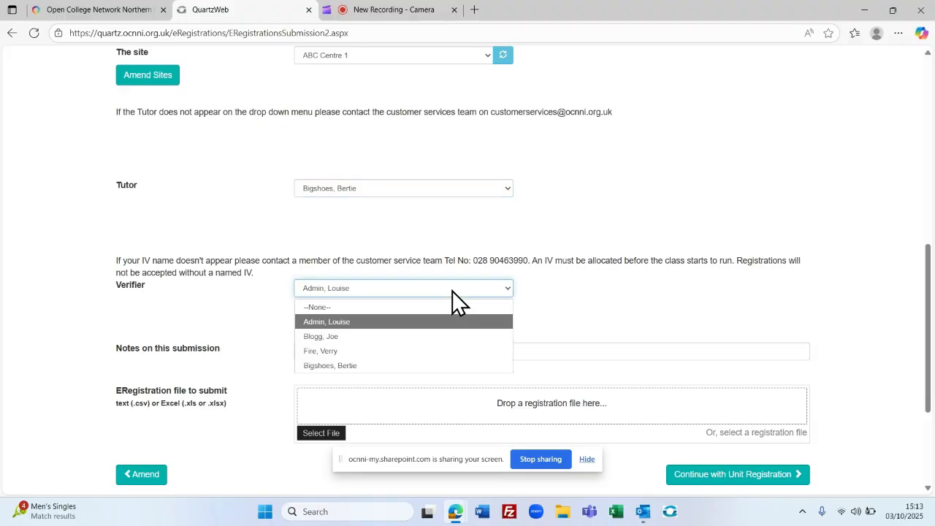
{"action": "left_click", "coordinate": [345, 325]}
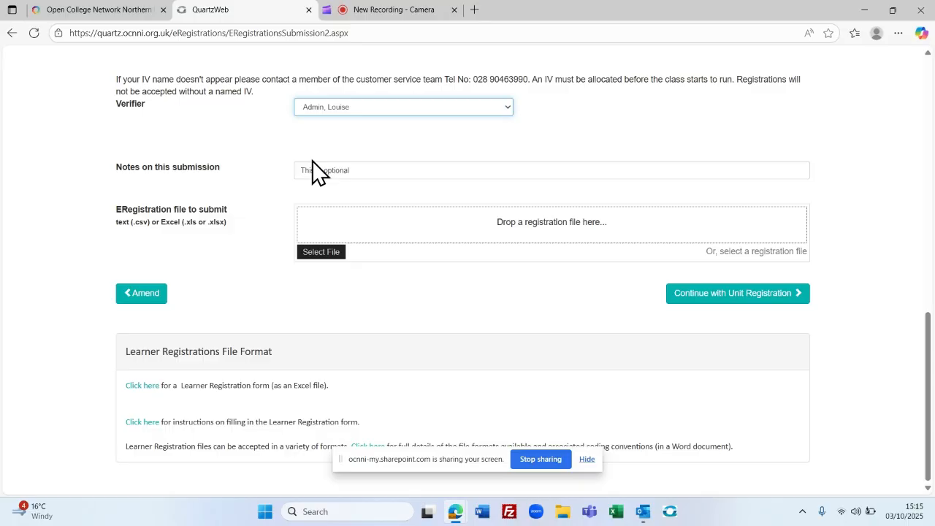
{"action": "left_click", "coordinate": [538, 458]}
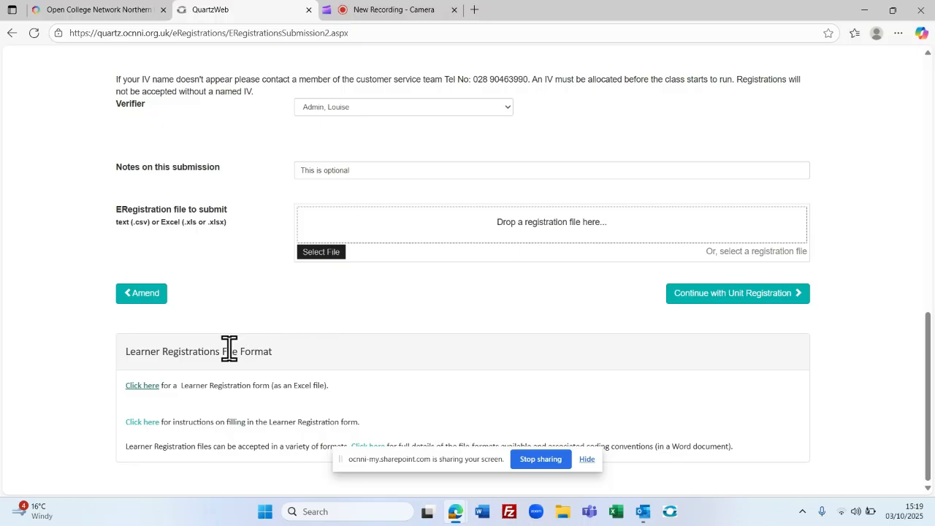
- Download the Learner Registration form as an Excel file and open the downloaded template
{"action": "left_click", "coordinate": [141, 386]}
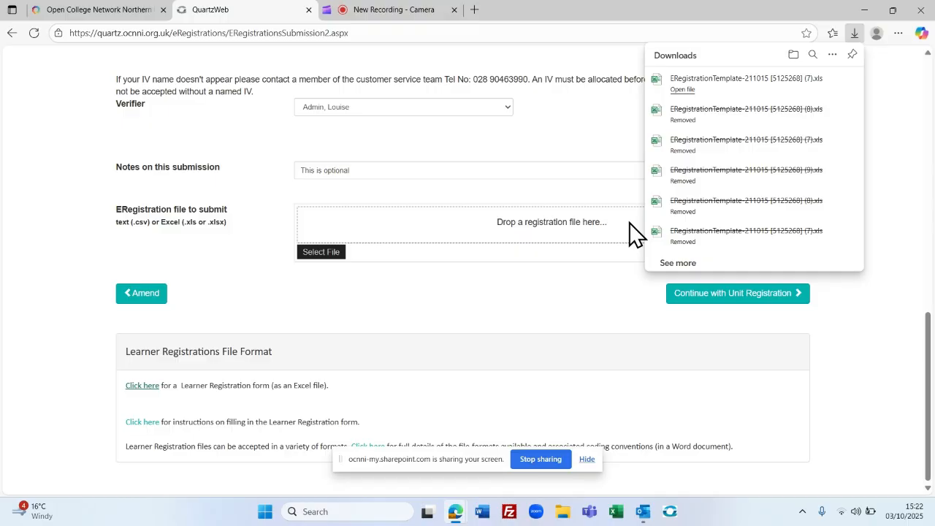
{"action": "left_click", "coordinate": [686, 90]}
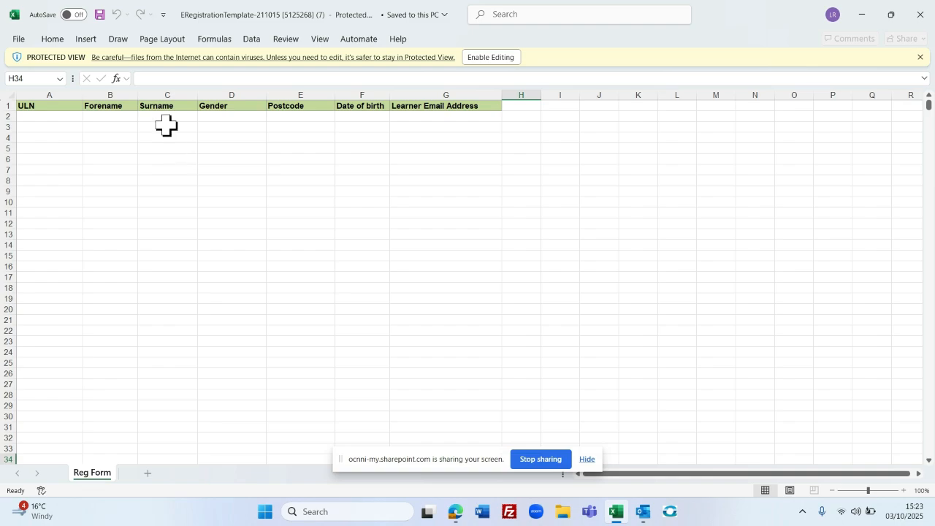
- Examine the Forename, Surname, Gender, Postcode and Date of birth columns of the registration template
{"action": "left_click", "coordinate": [117, 117]}
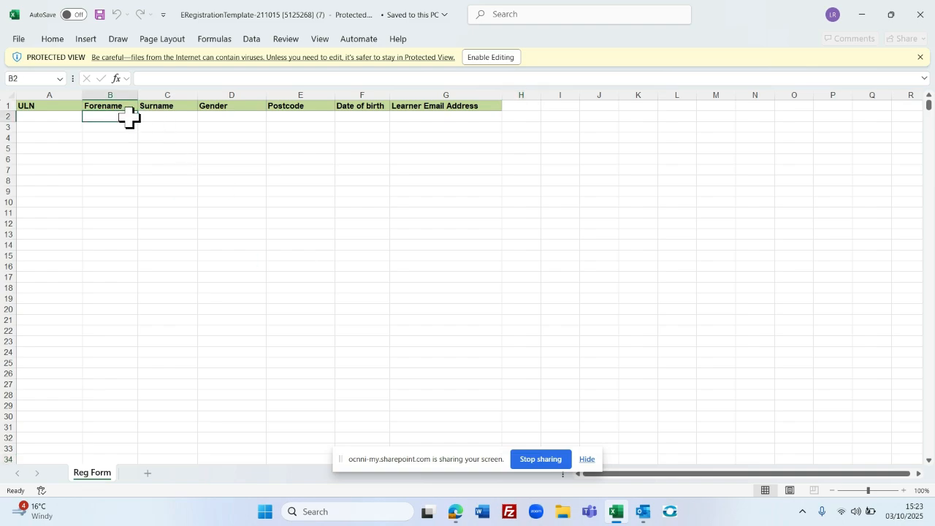
{"action": "left_click", "coordinate": [174, 127]}
{"action": "left_click", "coordinate": [209, 116]}
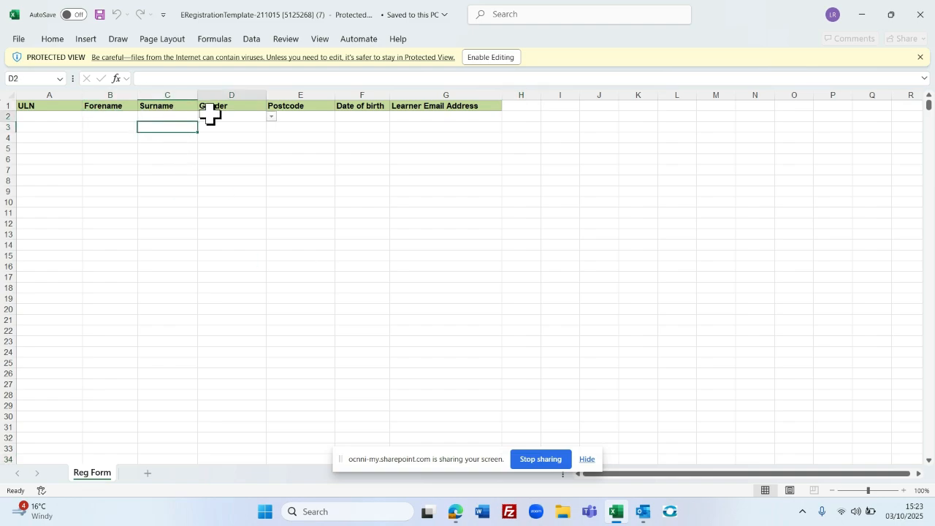
{"action": "left_click", "coordinate": [304, 117]}
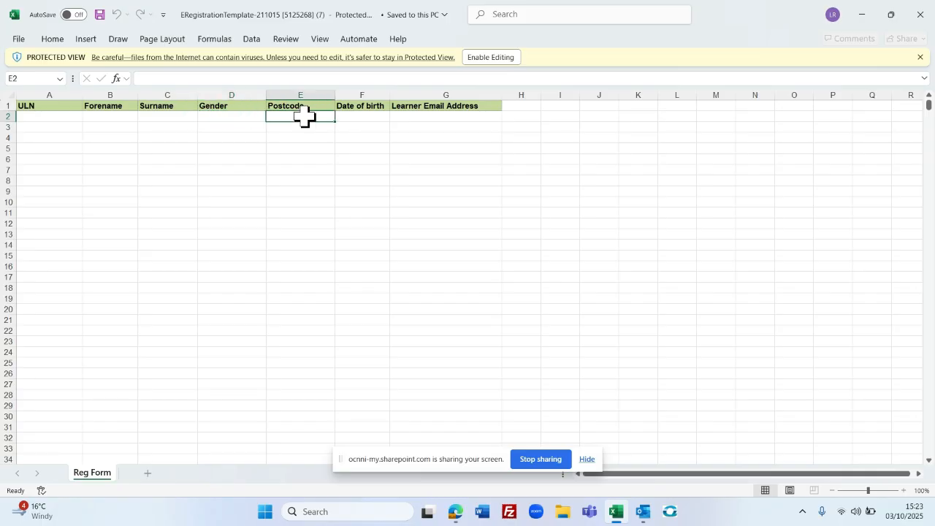
{"action": "left_click", "coordinate": [353, 117]}
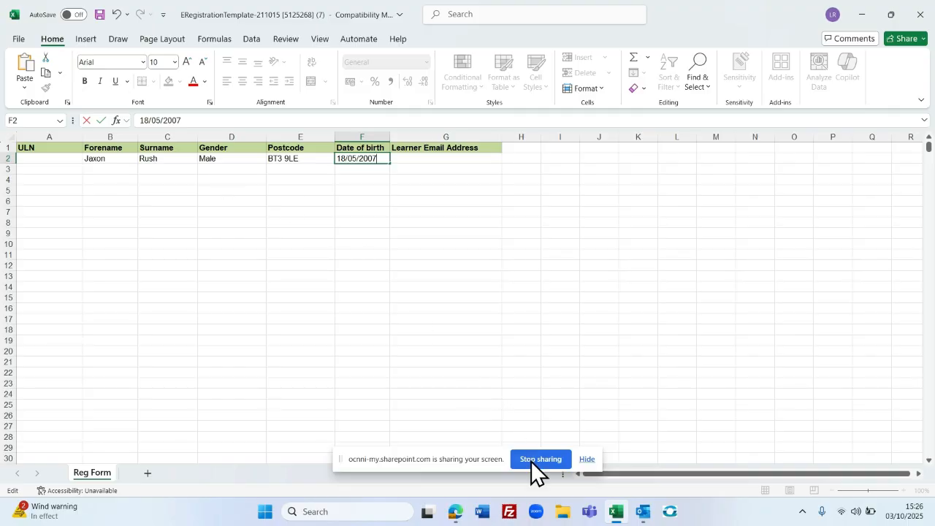
- Save a copy of the completed registration workbook to the Desktop as ERegistrationTemplate-211015
{"action": "left_click", "coordinate": [13, 40]}
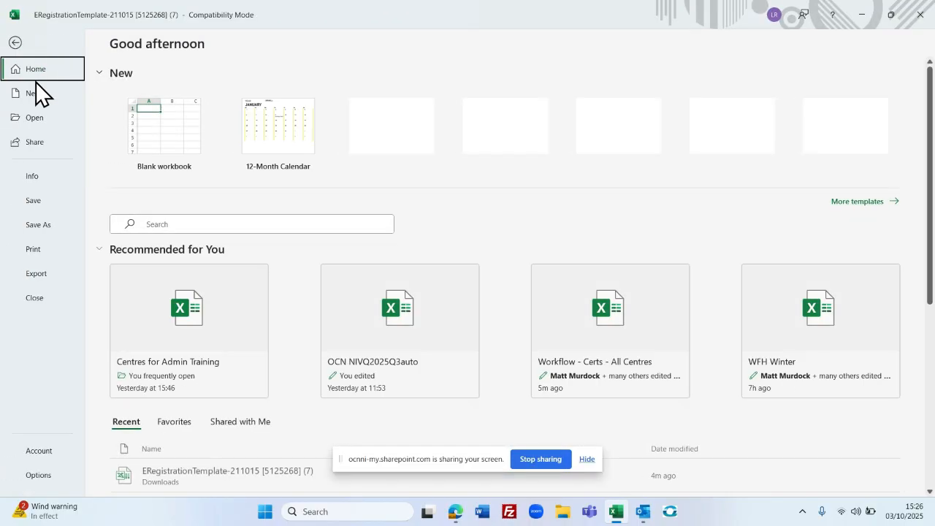
{"action": "left_click", "coordinate": [58, 226]}
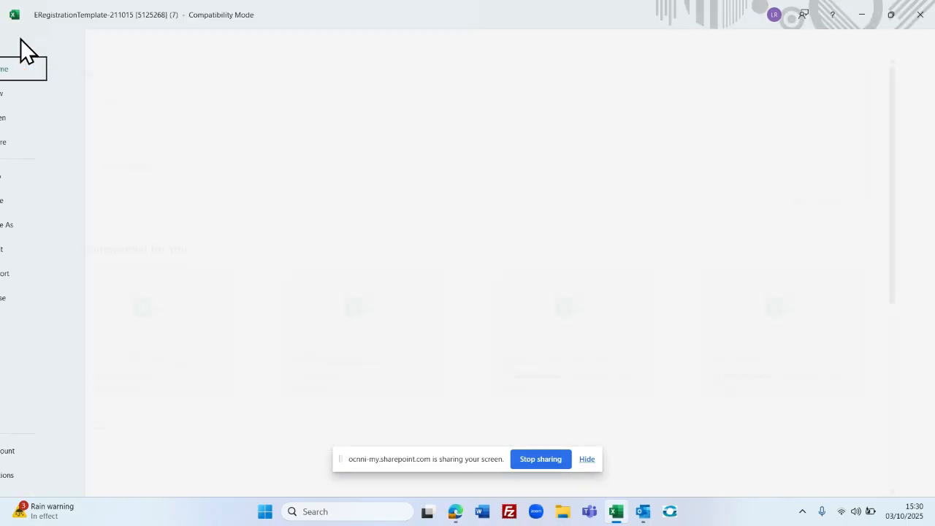
{"action": "left_click", "coordinate": [20, 40]}
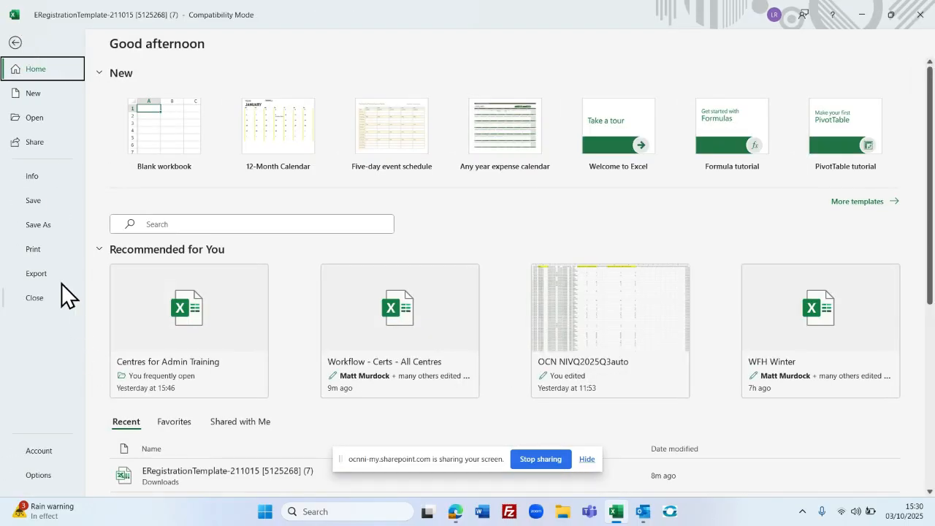
{"action": "left_click", "coordinate": [40, 225]}
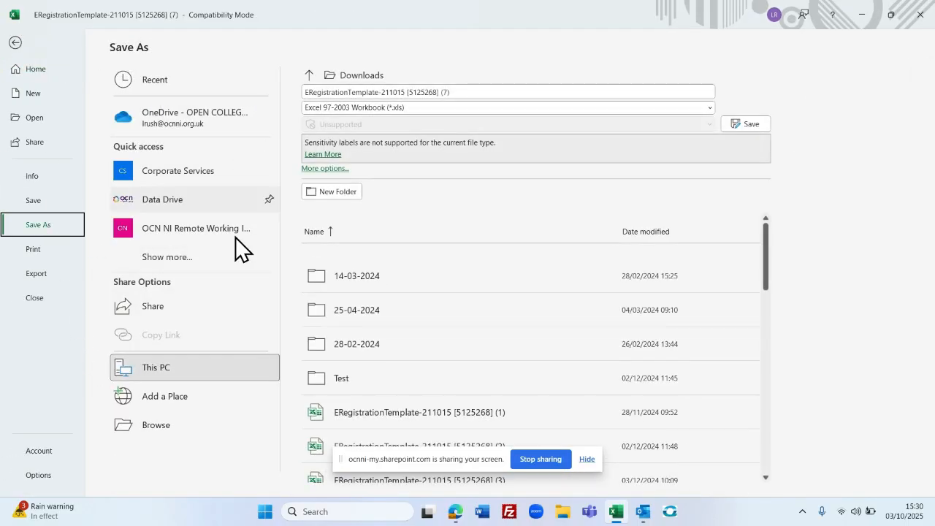
{"action": "left_click", "coordinate": [186, 432]}
{"action": "scroll", "coordinate": [146, 117], "scroll_direction": "up", "scroll_amount": 5}
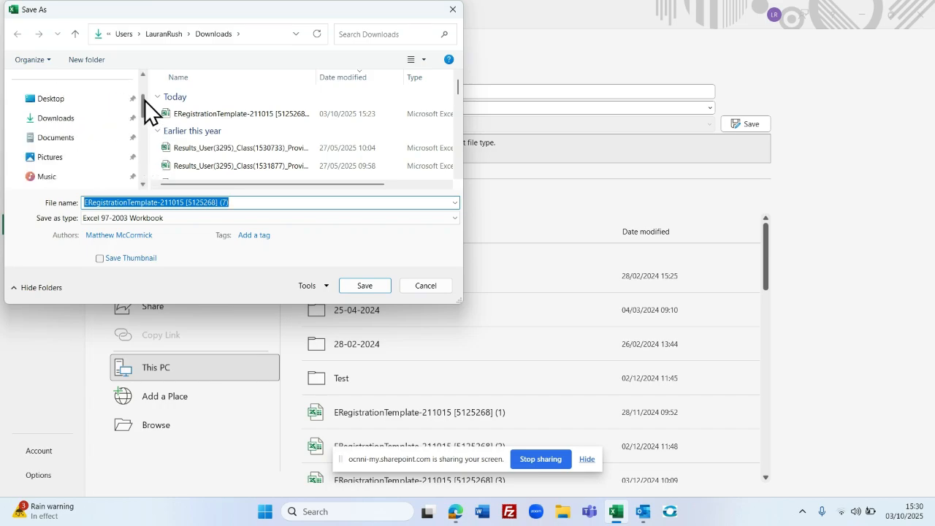
{"action": "left_click", "coordinate": [89, 164]}
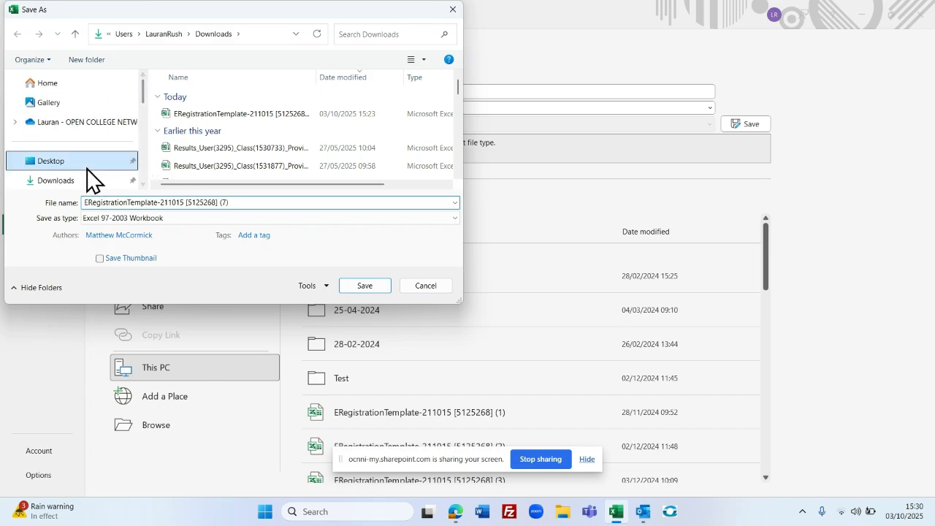
{"action": "left_click", "coordinate": [262, 201]}
{"action": "left_click", "coordinate": [263, 201]}
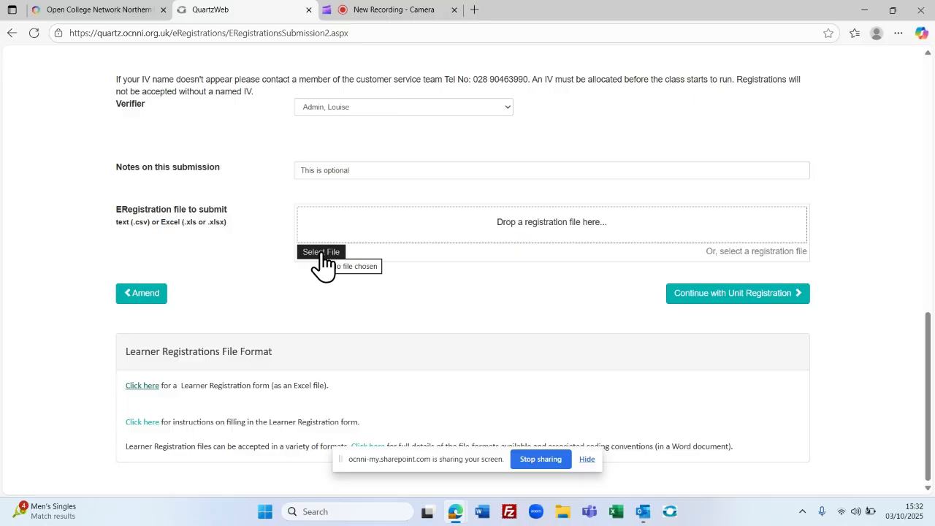
- Upload ERegistrationTemplate-211015 from the Desktop as the ERegistration file to submit in QuartzWeb
{"action": "left_click", "coordinate": [322, 254]}
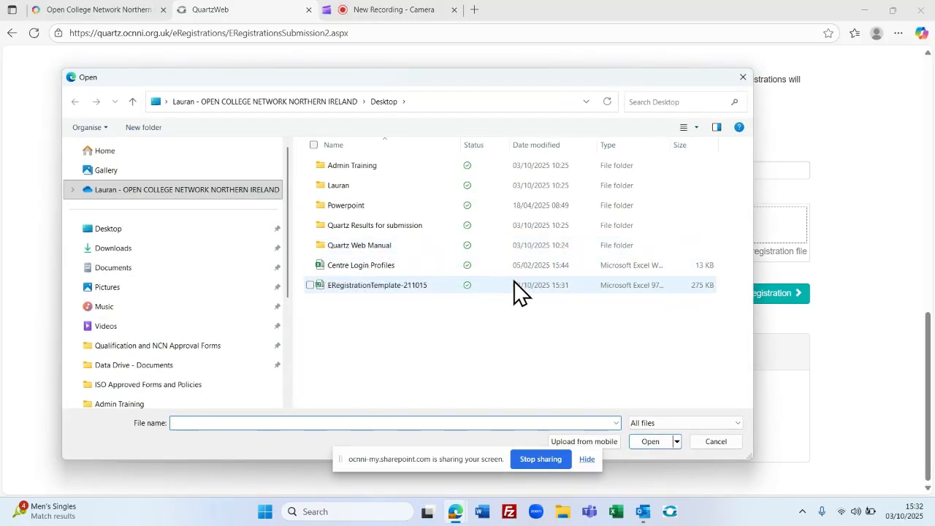
{"action": "double_click", "coordinate": [412, 286]}
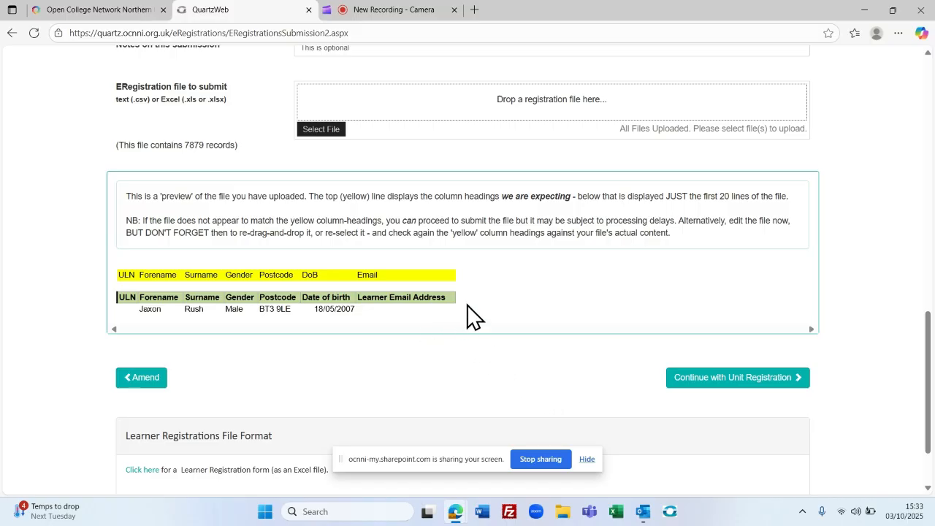
- Add the Addiction unit and all other listed Religious Studies units to the run's unit registration and continue to the submission confirmation
{"action": "left_click", "coordinate": [724, 391]}
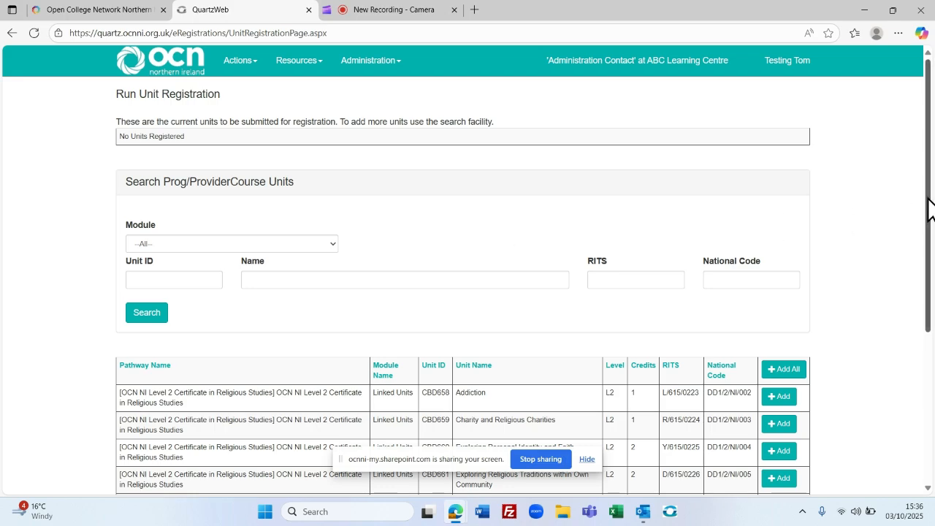
{"action": "left_click_drag", "start_coordinate": [928, 198], "coordinate": [928, 338]}
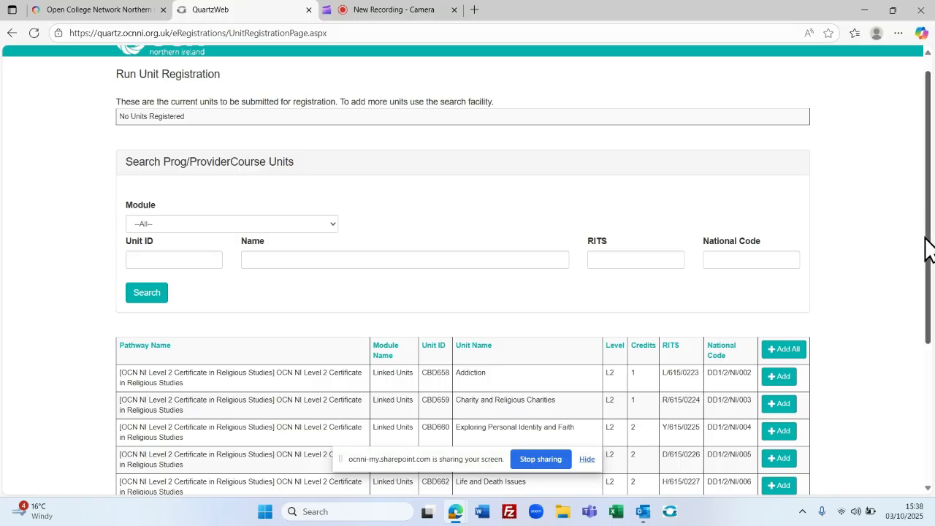
{"action": "left_click_drag", "start_coordinate": [928, 246], "coordinate": [923, 288]}
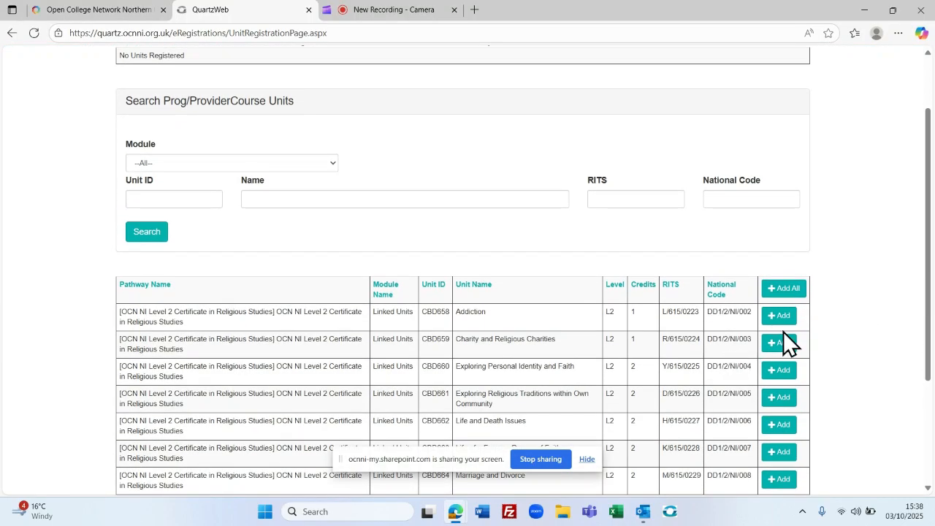
{"action": "left_click", "coordinate": [780, 315]}
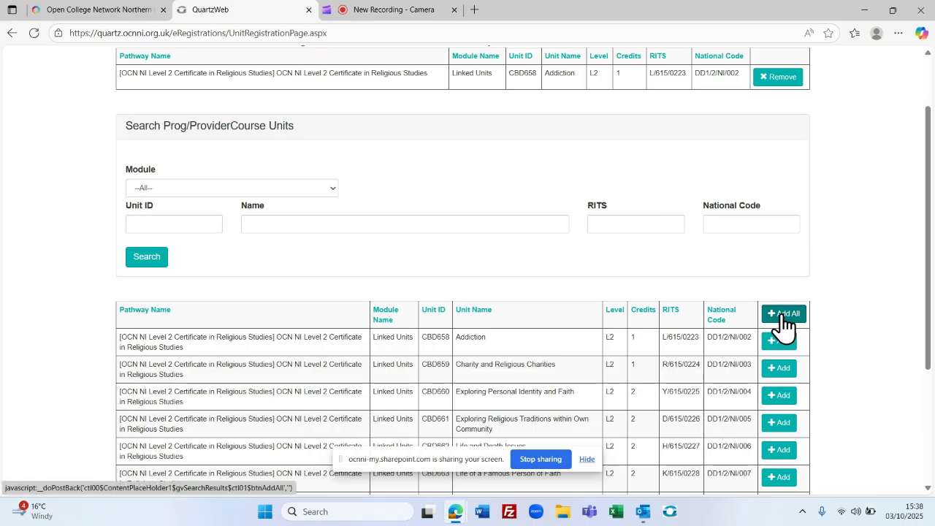
{"action": "left_click", "coordinate": [782, 316]}
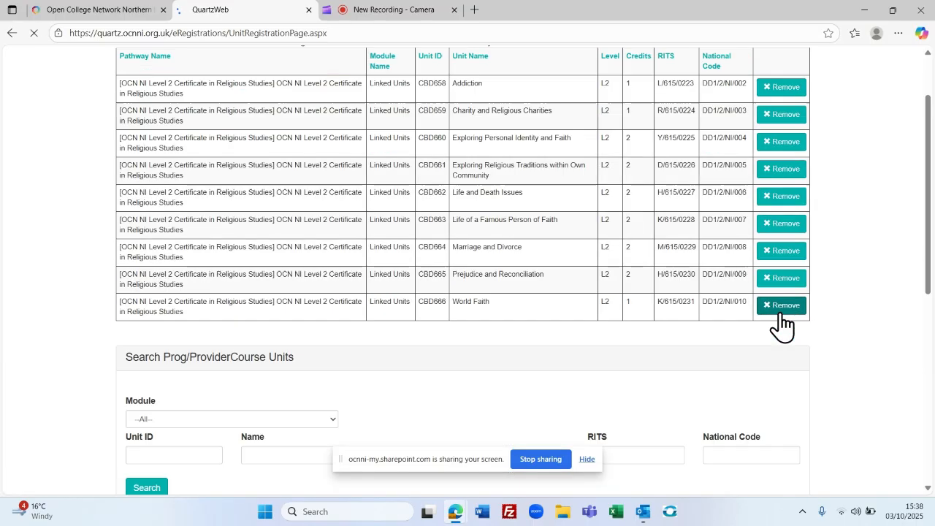
{"action": "left_click_drag", "start_coordinate": [934, 217], "coordinate": [929, 448]}
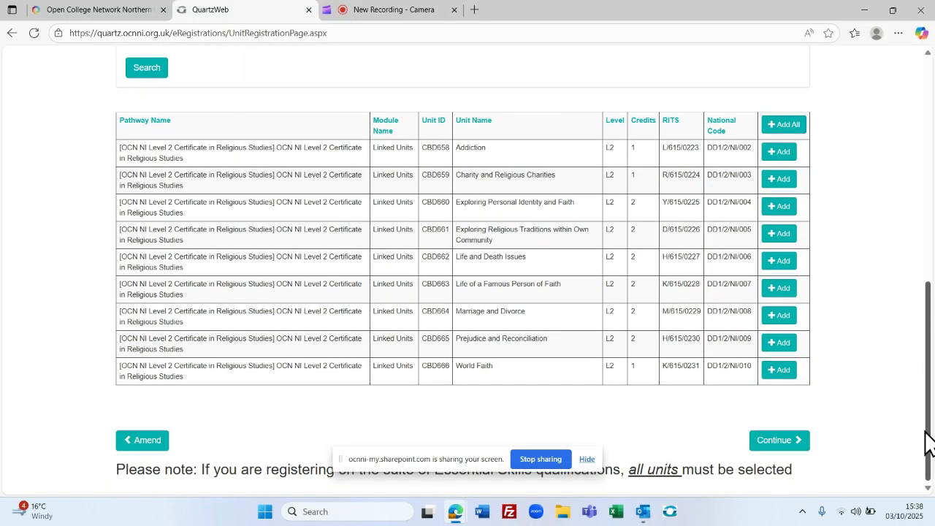
{"action": "left_click", "coordinate": [789, 444]}
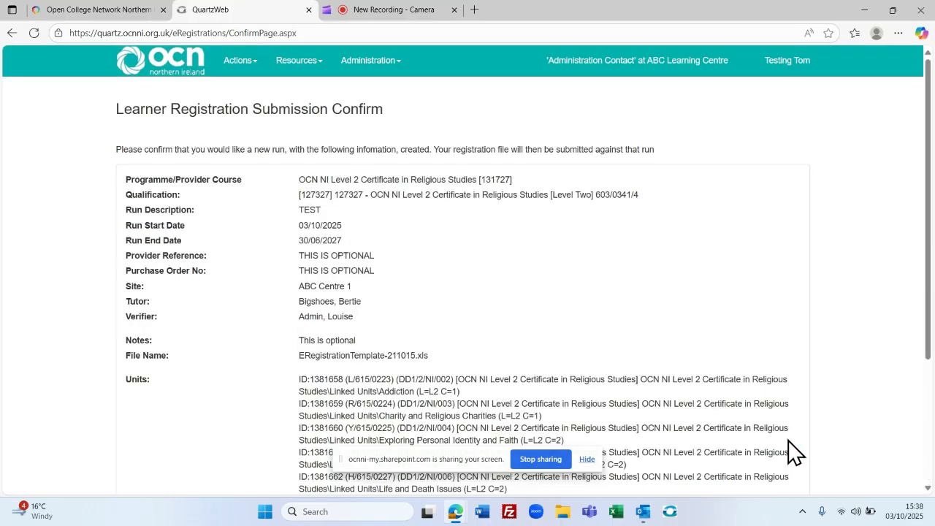
- Review the run details and units on the confirmation page and submit the learner registration
{"action": "left_click", "coordinate": [537, 460]}
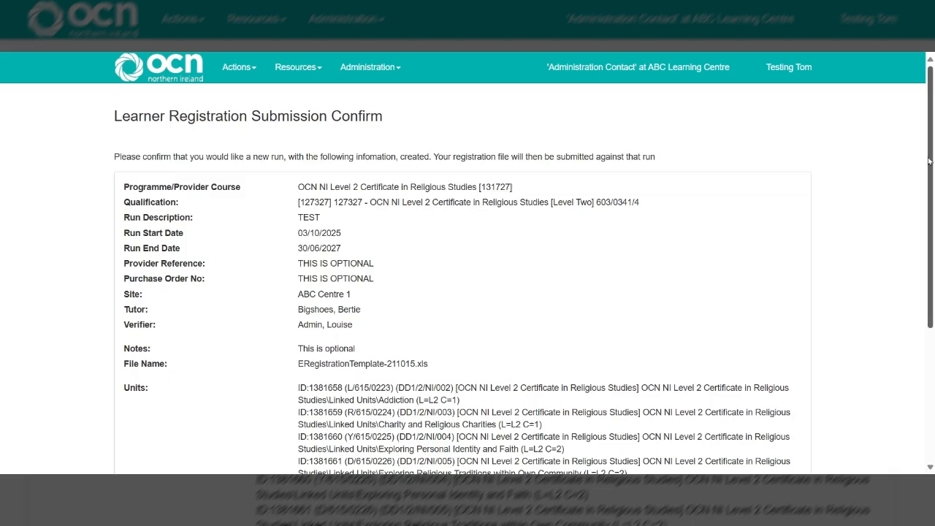
{"action": "left_click_drag", "start_coordinate": [930, 161], "coordinate": [932, 294]}
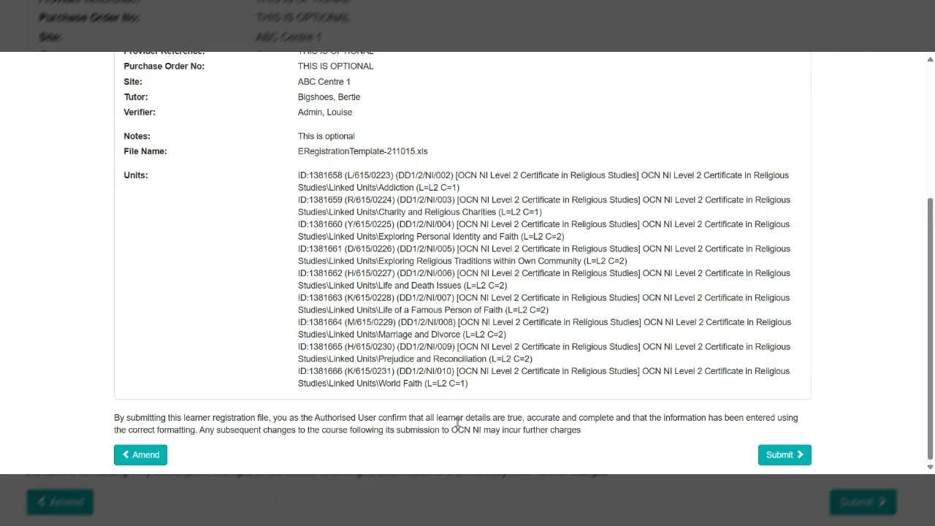
{"action": "left_click", "coordinate": [786, 457]}
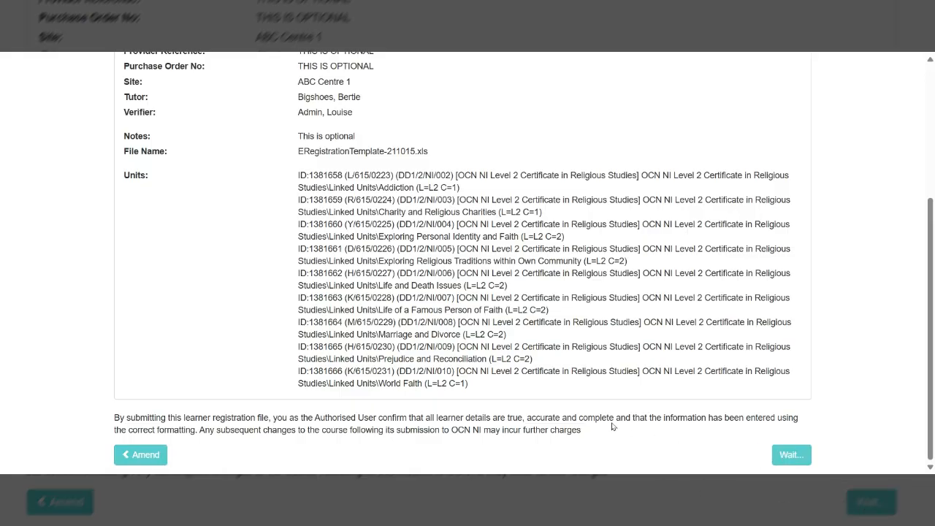